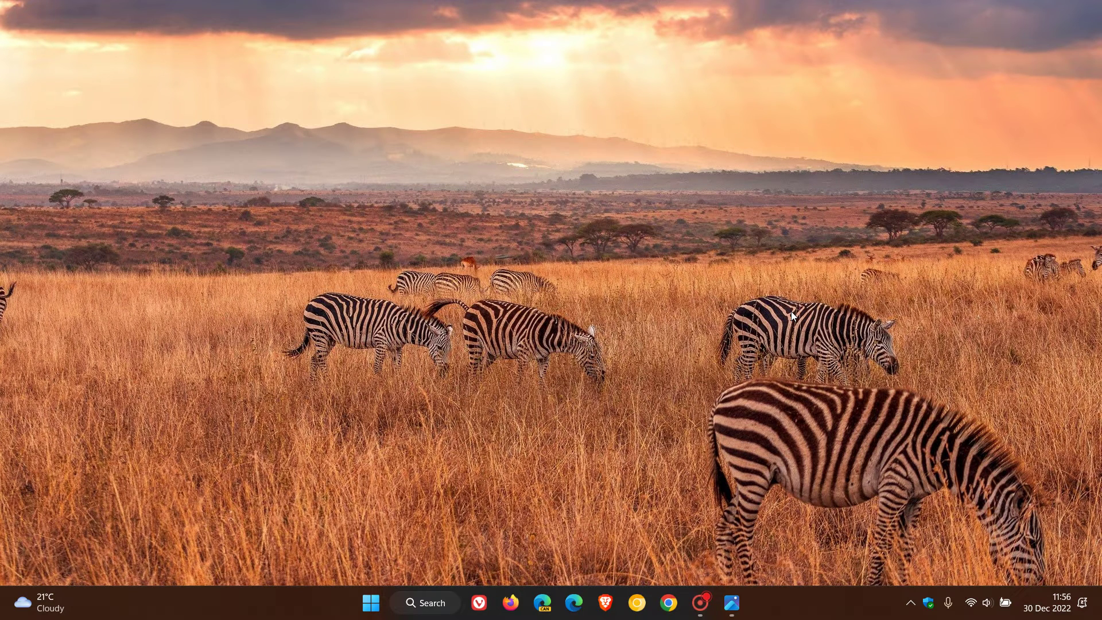
Review the taskbar behaviour options in taskbar settings, then close the Settings window
{"action": "right_click", "coordinate": [326, 617]}
{"action": "left_click", "coordinate": [380, 576]}
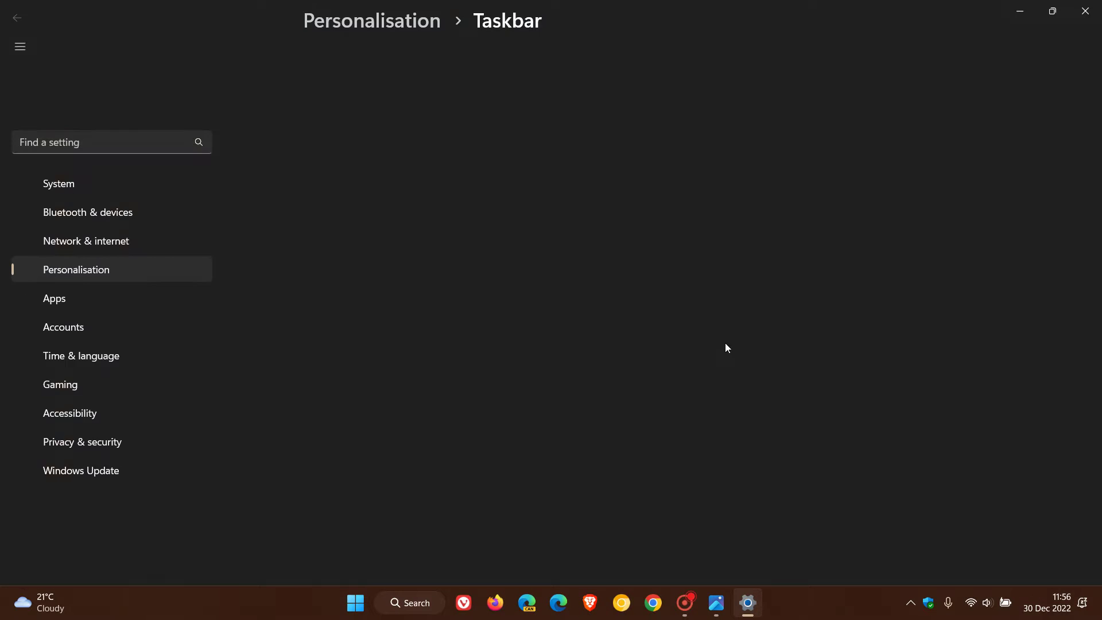
{"action": "scroll", "coordinate": [722, 350], "scroll_direction": "down", "scroll_amount": 2}
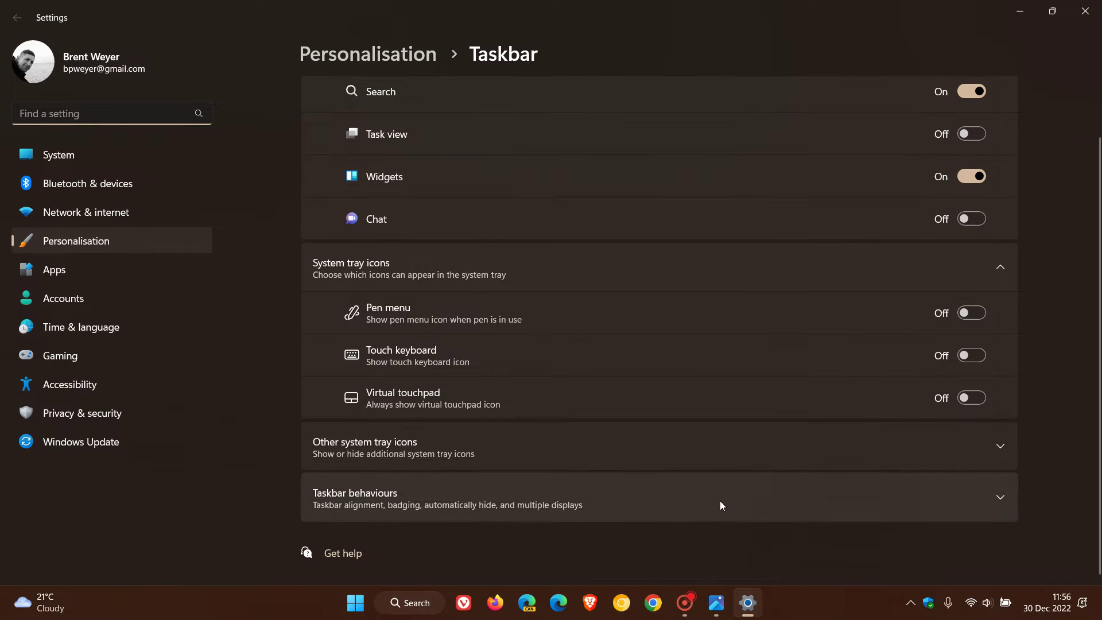
{"action": "left_click", "coordinate": [739, 504]}
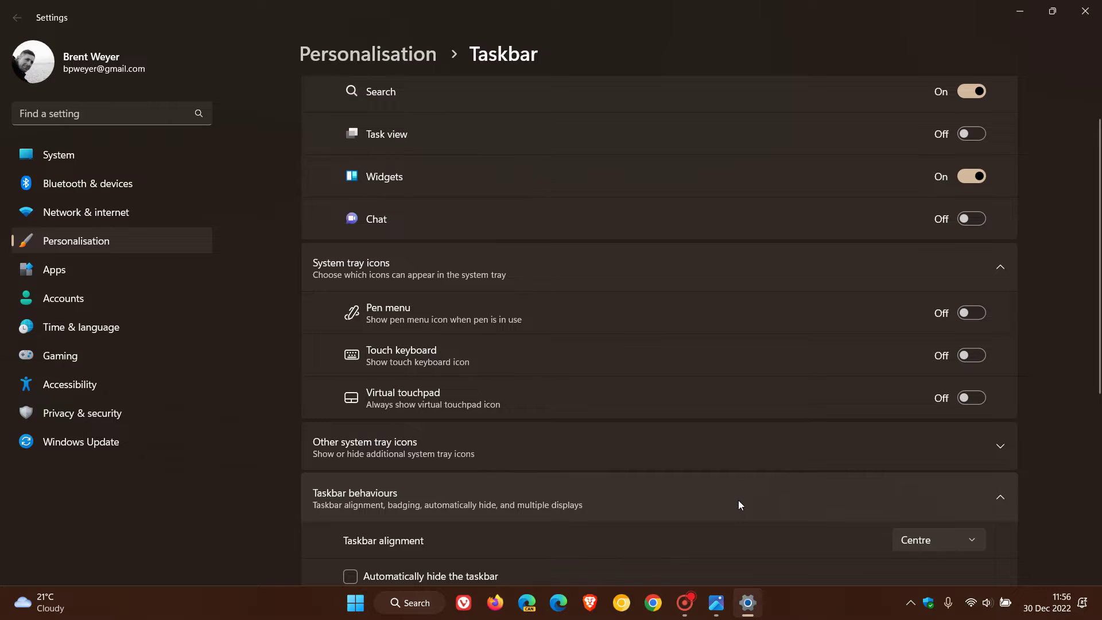
{"action": "scroll", "coordinate": [738, 502], "scroll_direction": "down", "scroll_amount": 2}
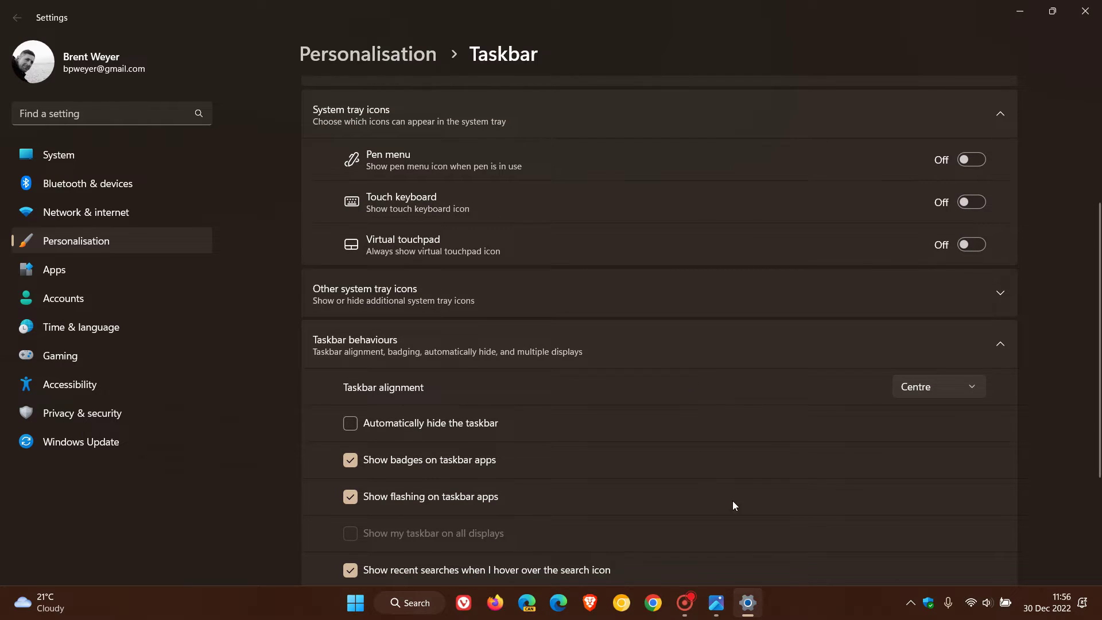
{"action": "scroll", "coordinate": [733, 503], "scroll_direction": "down", "scroll_amount": 1}
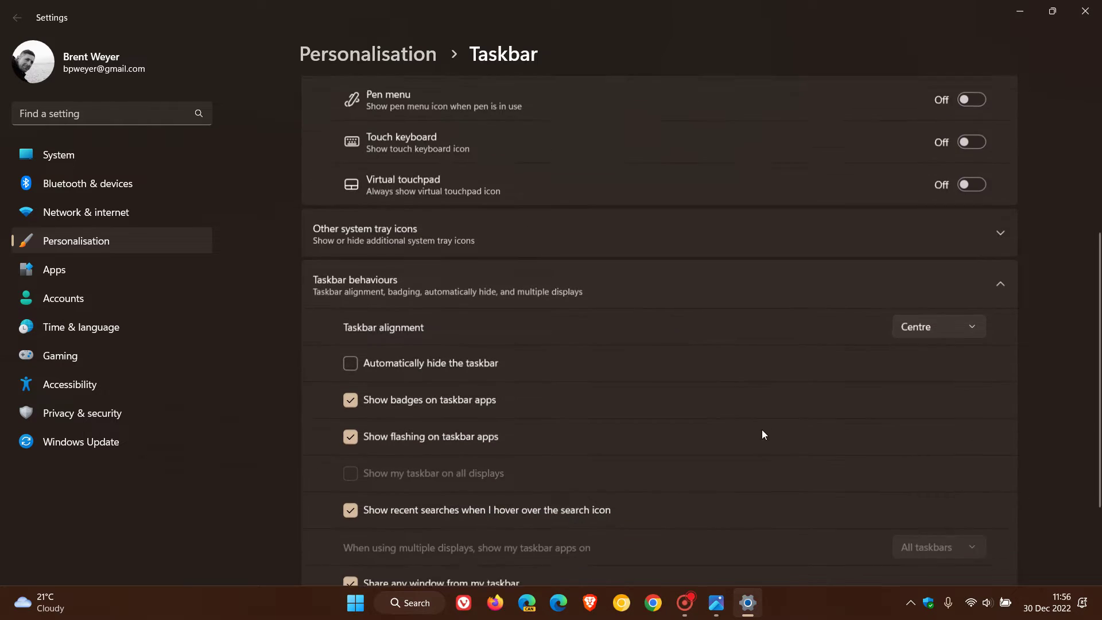
{"action": "left_click", "coordinate": [1085, 13]}
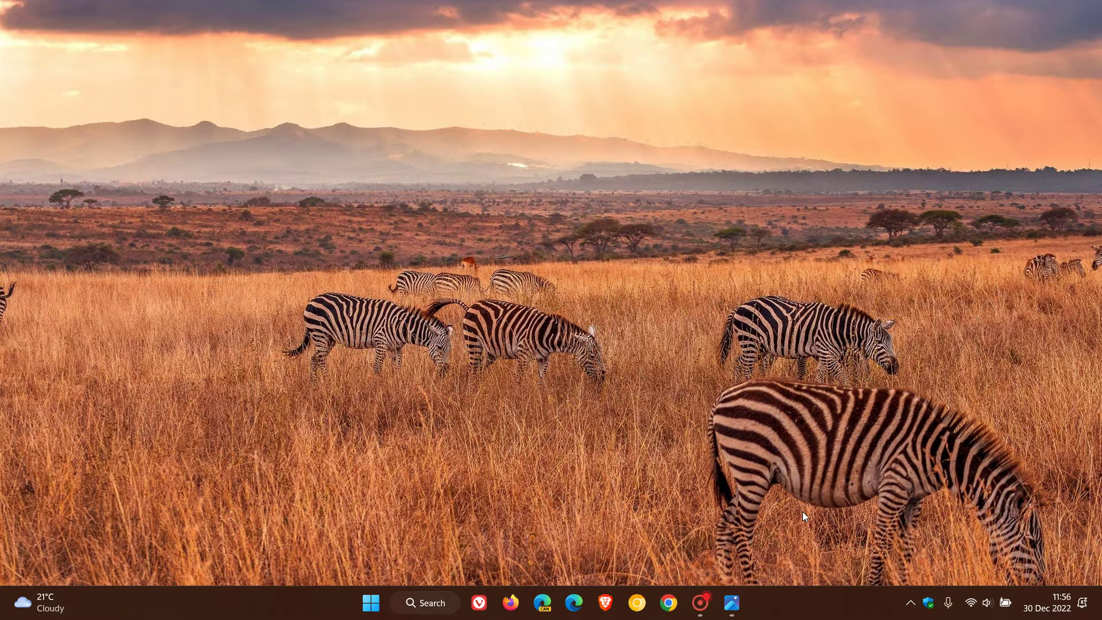
Launch regedit from the Run box and collapse HKEY_CURRENT_USER, leaving the five root keys
{"action": "right_click", "coordinate": [372, 608]}
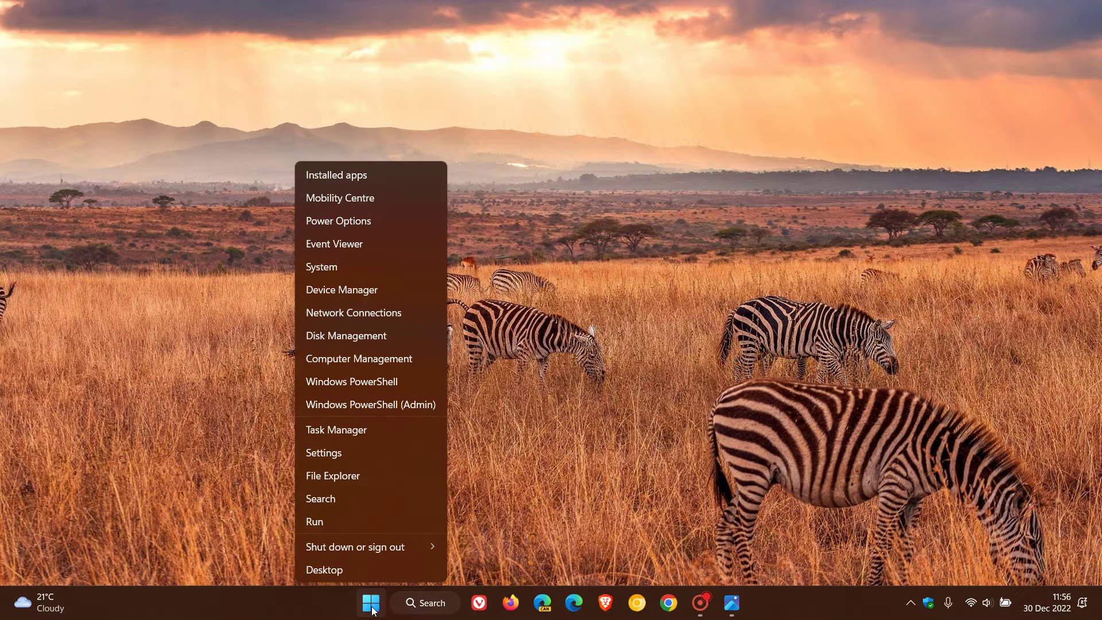
{"action": "left_click", "coordinate": [371, 520]}
{"action": "left_click", "coordinate": [107, 554]}
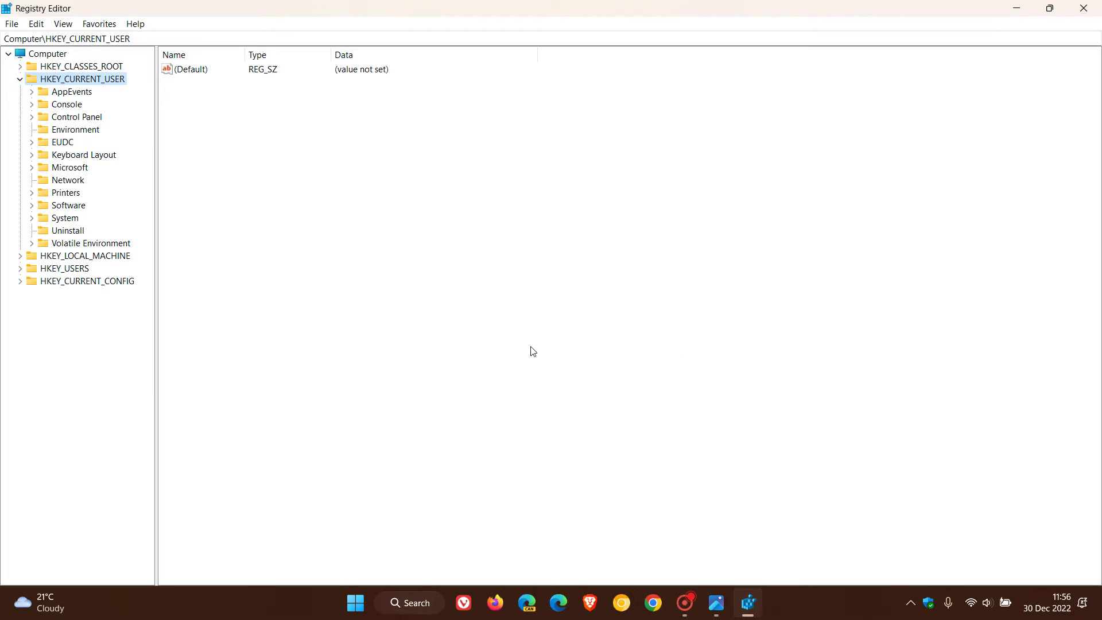
{"action": "left_click", "coordinate": [20, 79]}
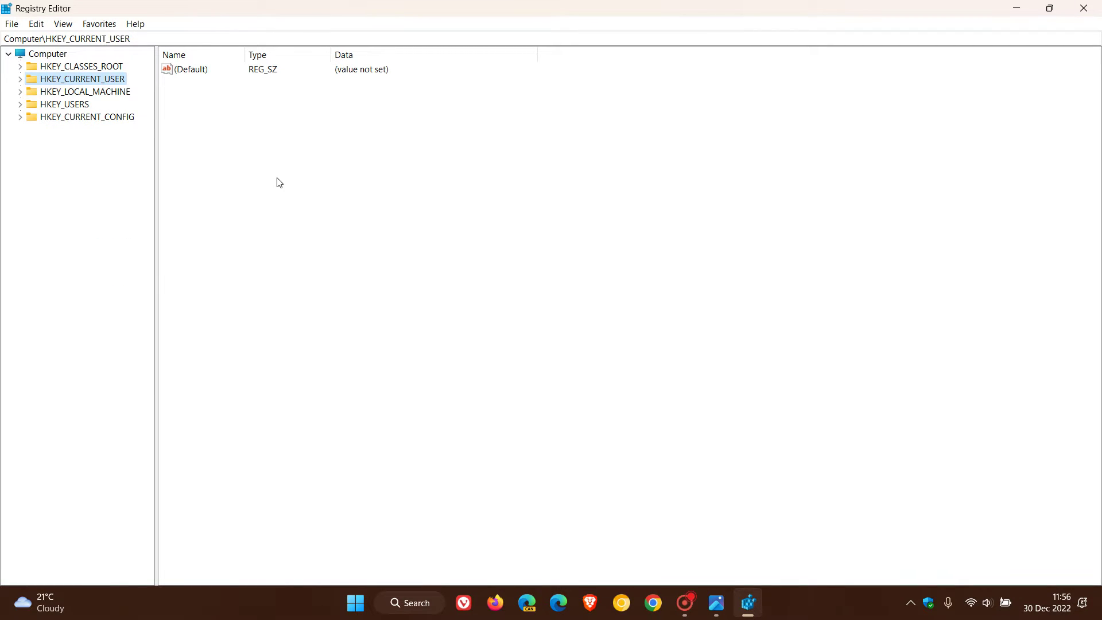
{"action": "left_click", "coordinate": [12, 24]}
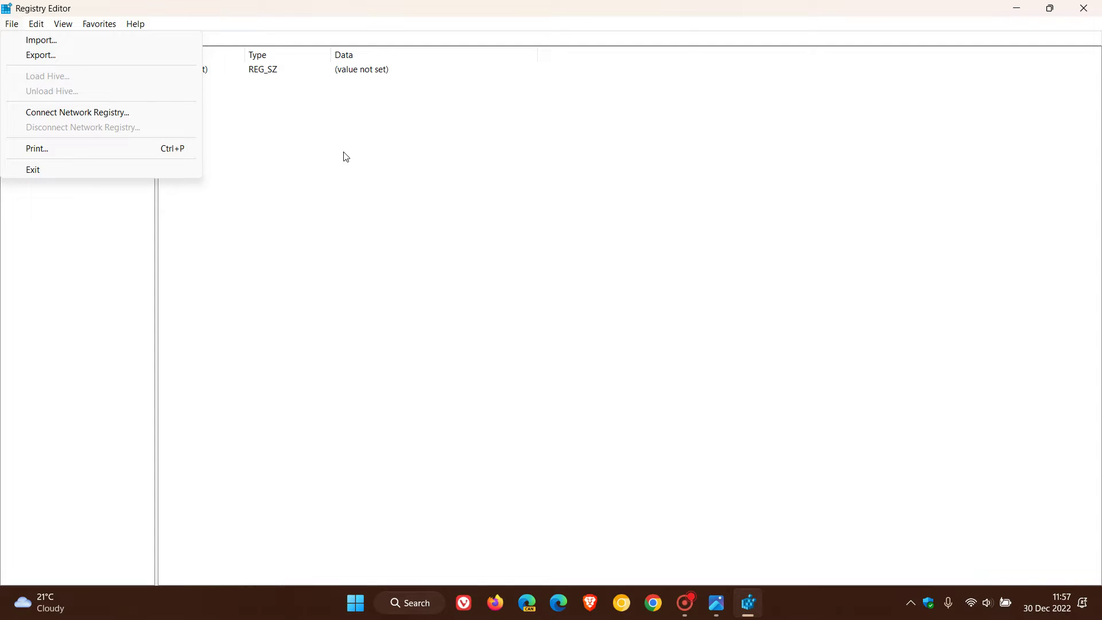
{"action": "left_click", "coordinate": [482, 274]}
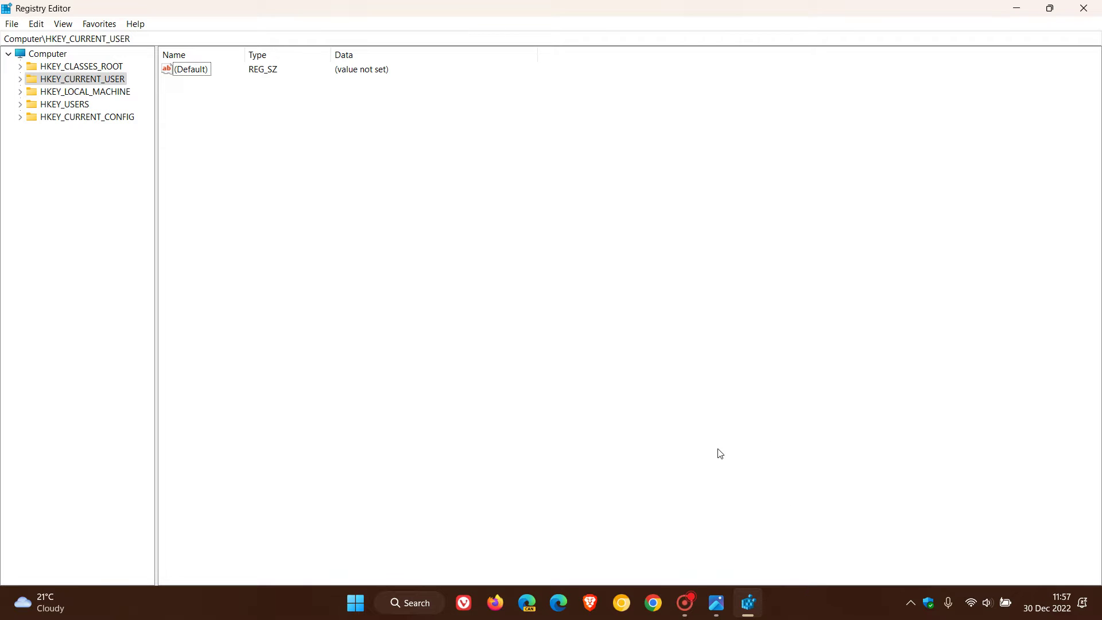
Expand HKEY_CURRENT_USER > Software > Microsoft > Windows > CurrentVersion in the tree
{"action": "left_click", "coordinate": [21, 79]}
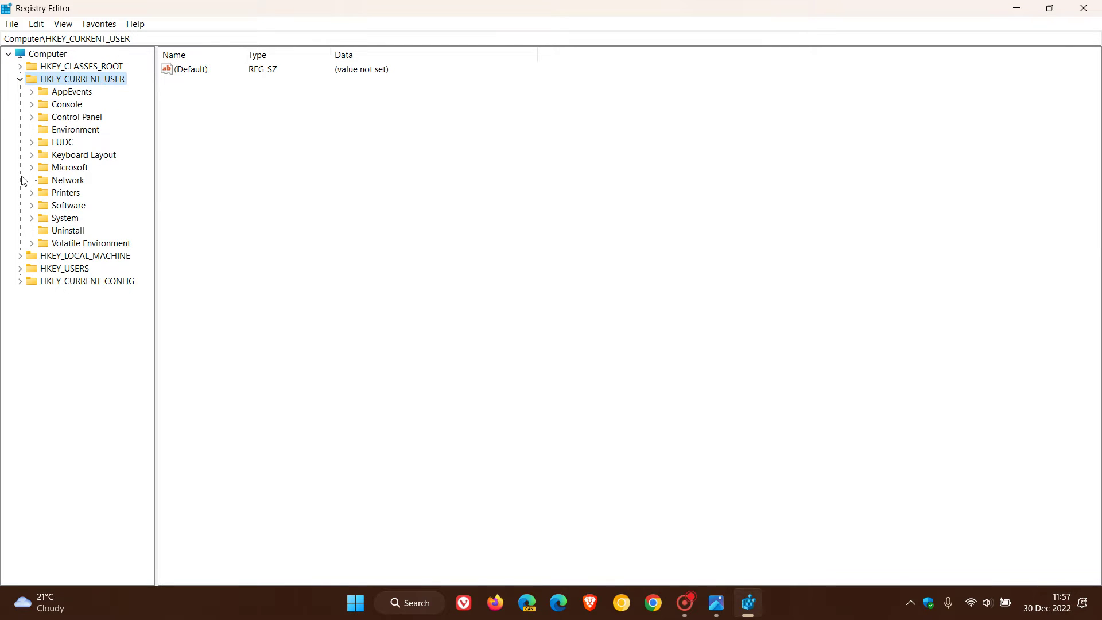
{"action": "left_click", "coordinate": [32, 206]}
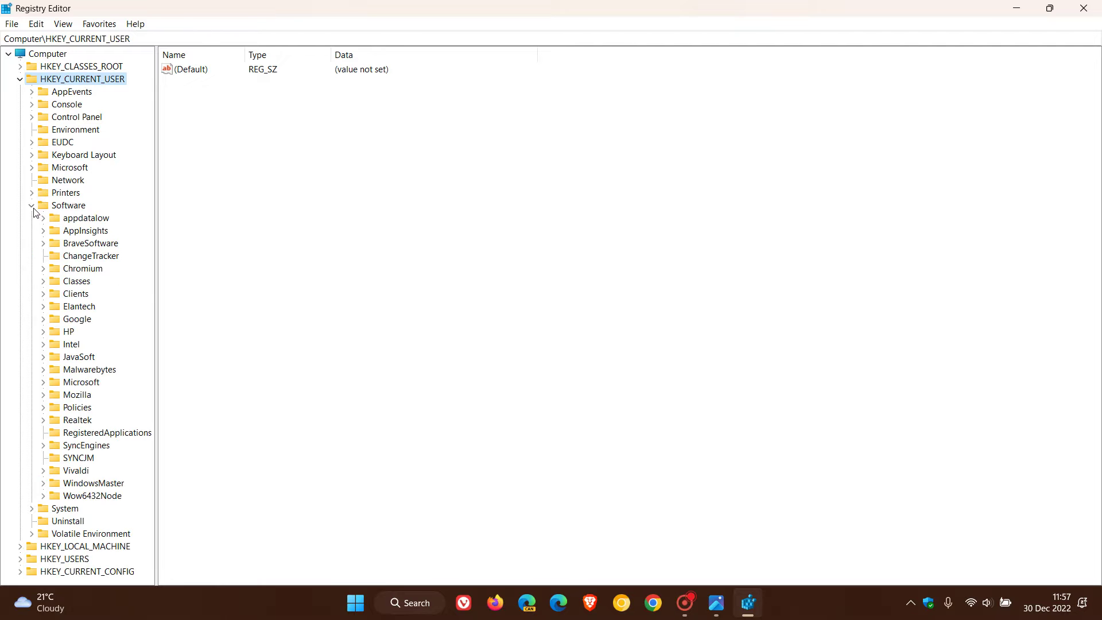
{"action": "left_click", "coordinate": [44, 384]}
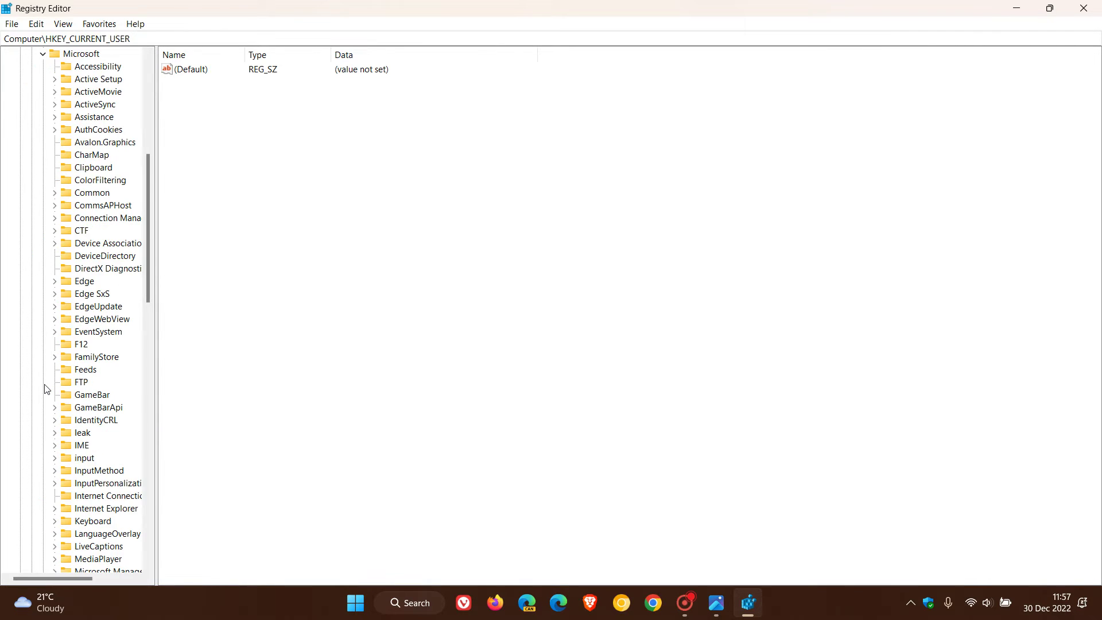
{"action": "scroll", "coordinate": [113, 242], "scroll_direction": "down", "scroll_amount": 3}
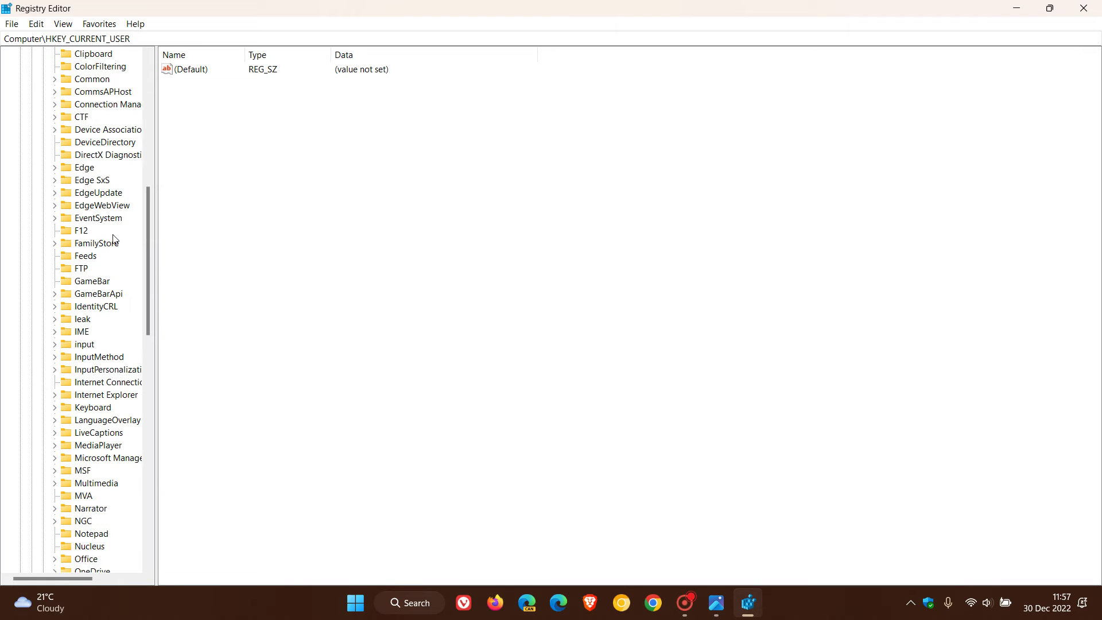
{"action": "scroll", "coordinate": [113, 240], "scroll_direction": "down", "scroll_amount": 14}
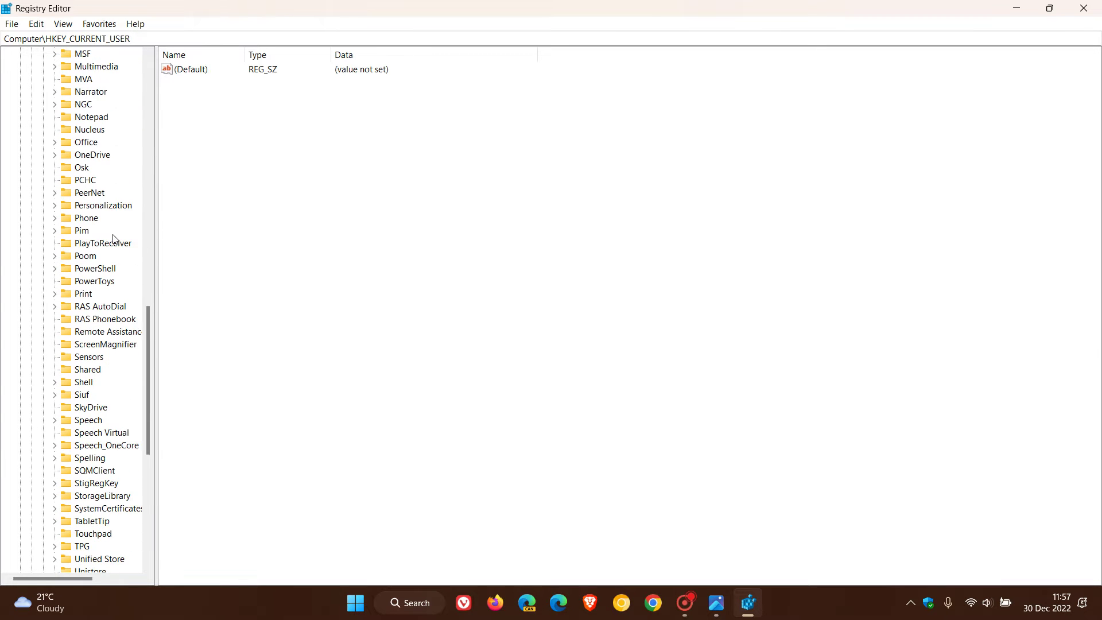
{"action": "scroll", "coordinate": [115, 238], "scroll_direction": "down", "scroll_amount": 2}
{"action": "scroll", "coordinate": [114, 238], "scroll_direction": "down", "scroll_amount": 1}
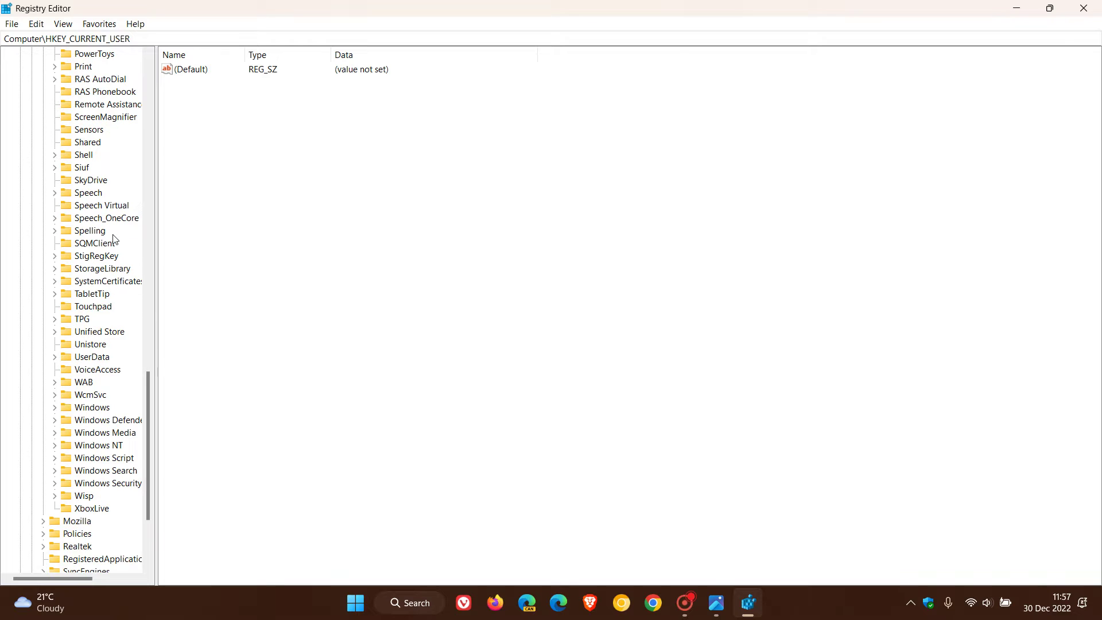
{"action": "left_click", "coordinate": [56, 408]}
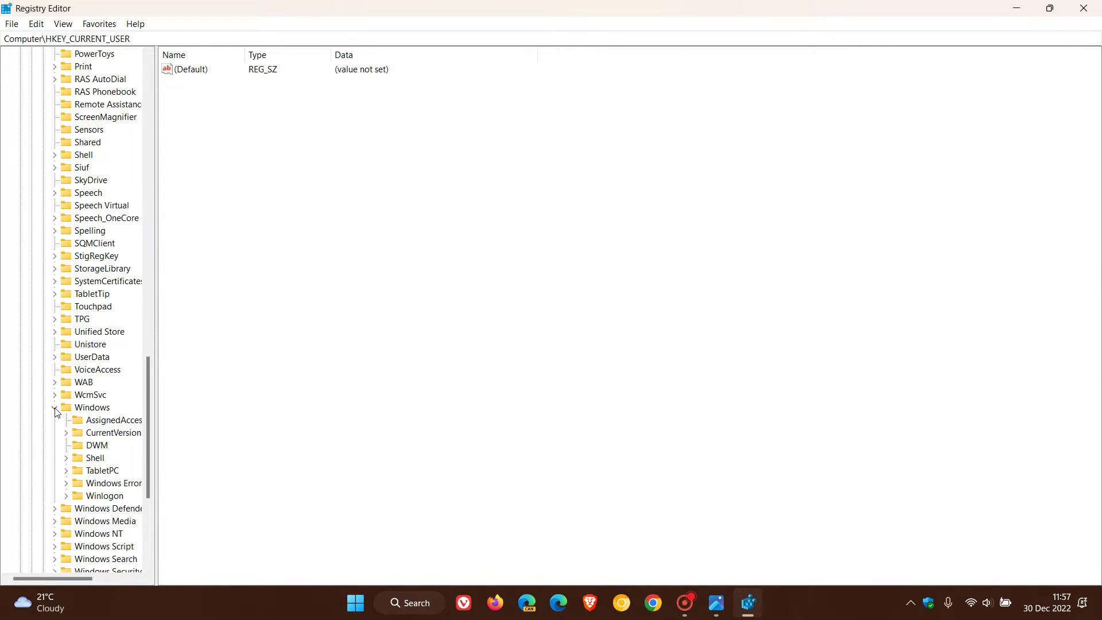
{"action": "left_click", "coordinate": [66, 434]}
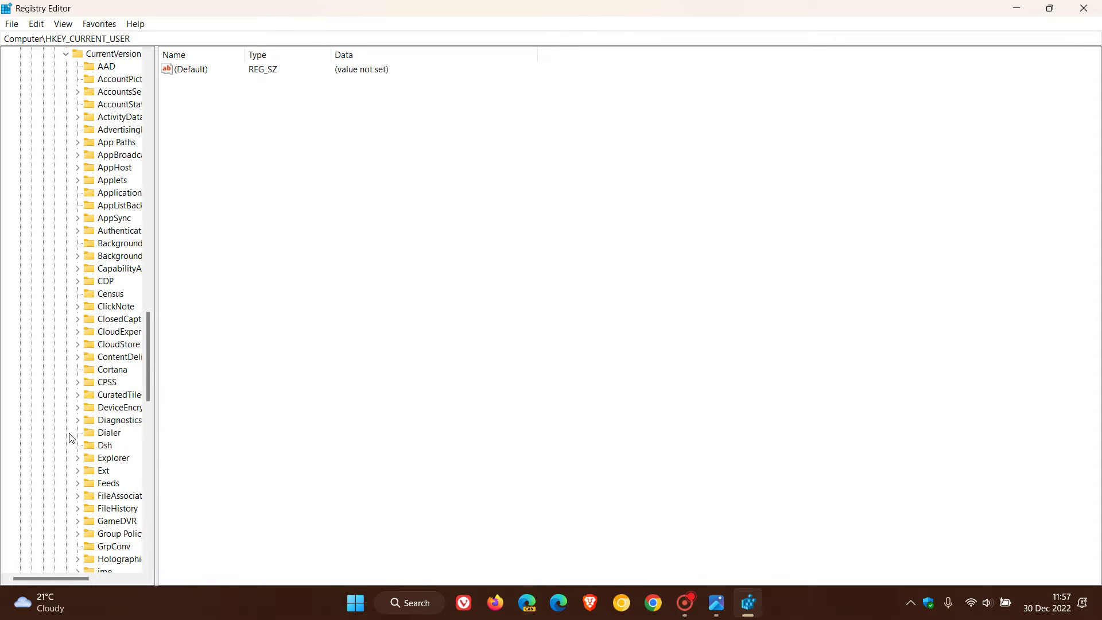
Expand Explorer and select its Advanced subkey to list the values
{"action": "left_click_drag", "start_coordinate": [65, 578], "coordinate": [89, 577]}
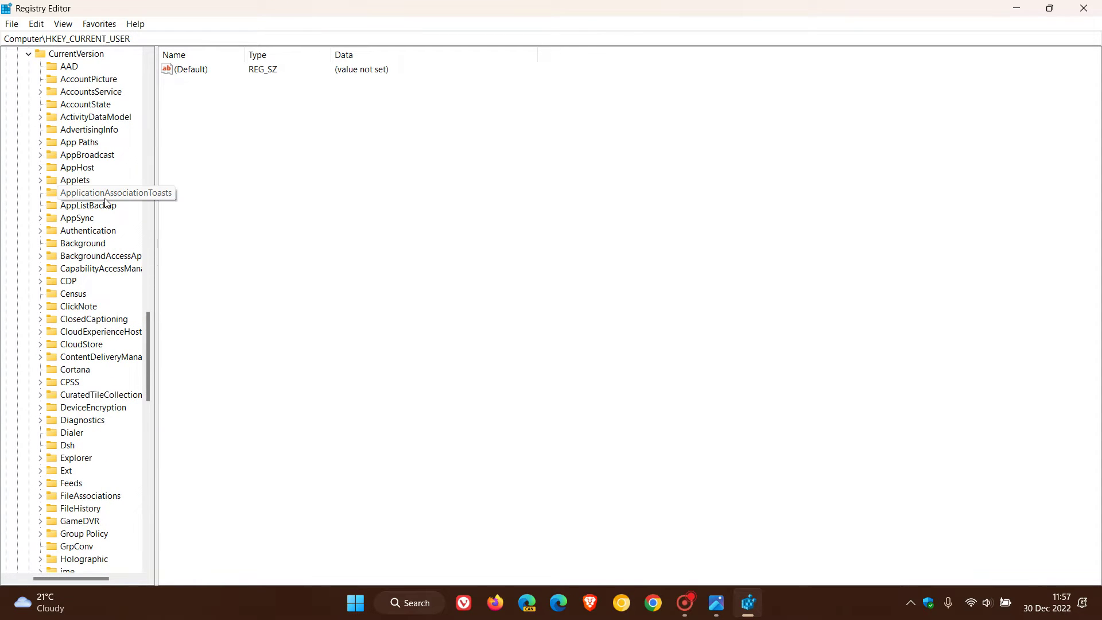
{"action": "scroll", "coordinate": [105, 202], "scroll_direction": "down", "scroll_amount": 1}
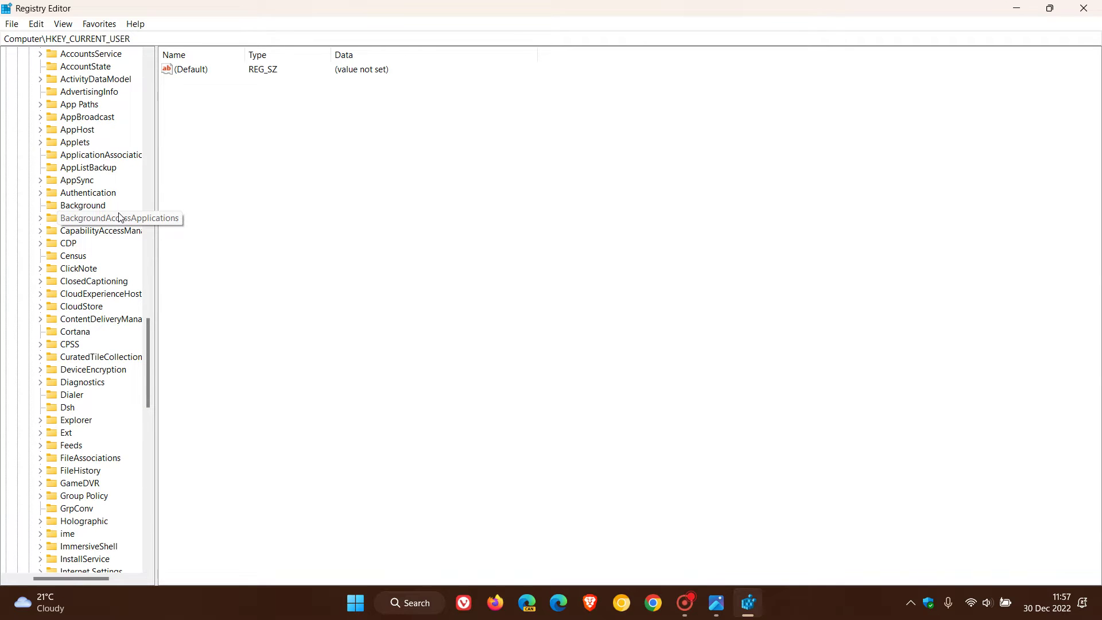
{"action": "scroll", "coordinate": [112, 391], "scroll_direction": "down", "scroll_amount": 3}
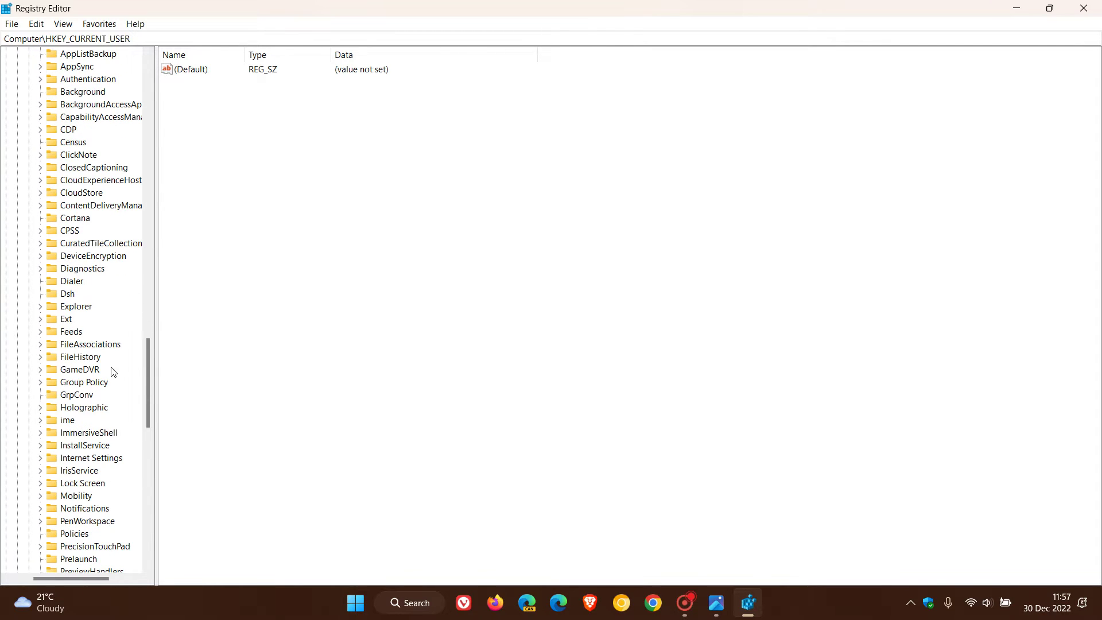
{"action": "scroll", "coordinate": [103, 338], "scroll_direction": "down", "scroll_amount": 1}
{"action": "scroll", "coordinate": [100, 342], "scroll_direction": "down", "scroll_amount": 1}
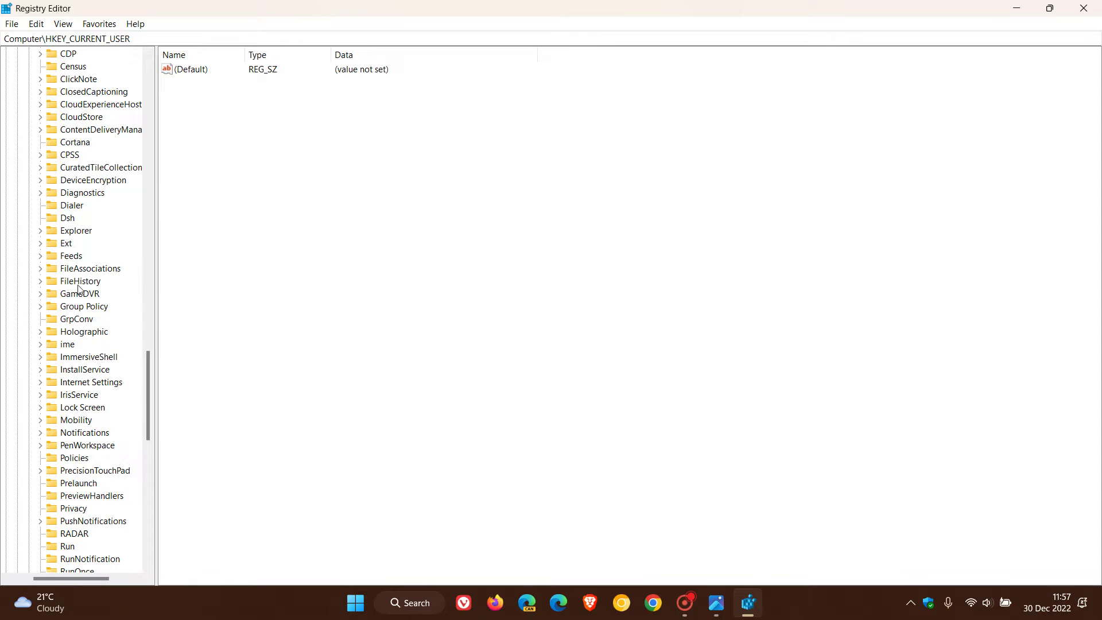
{"action": "left_click", "coordinate": [40, 231]}
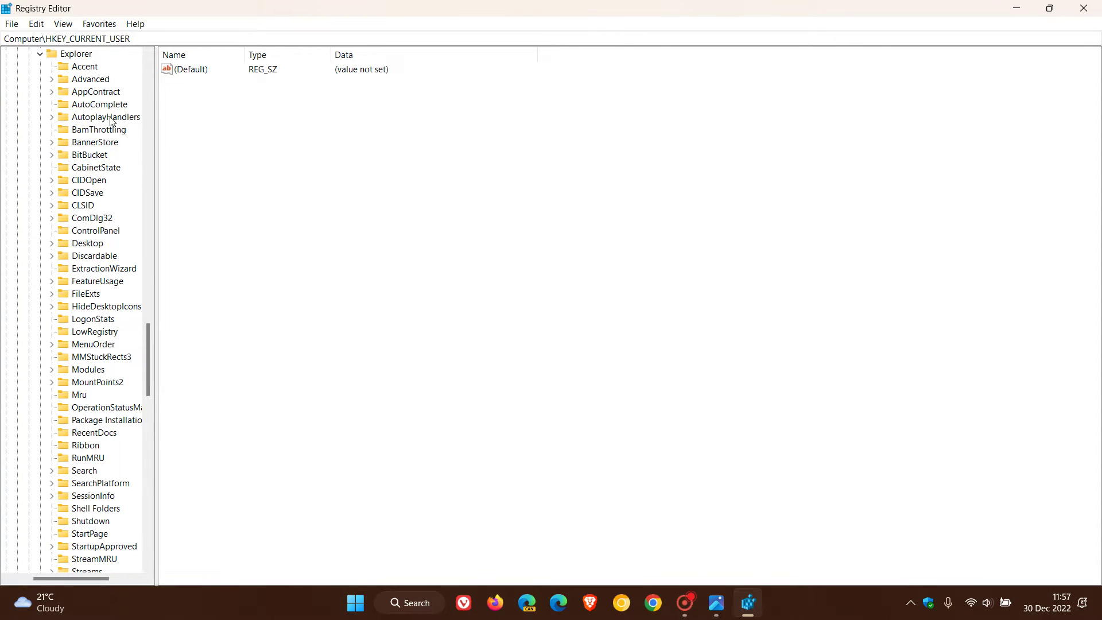
{"action": "left_click", "coordinate": [92, 80]}
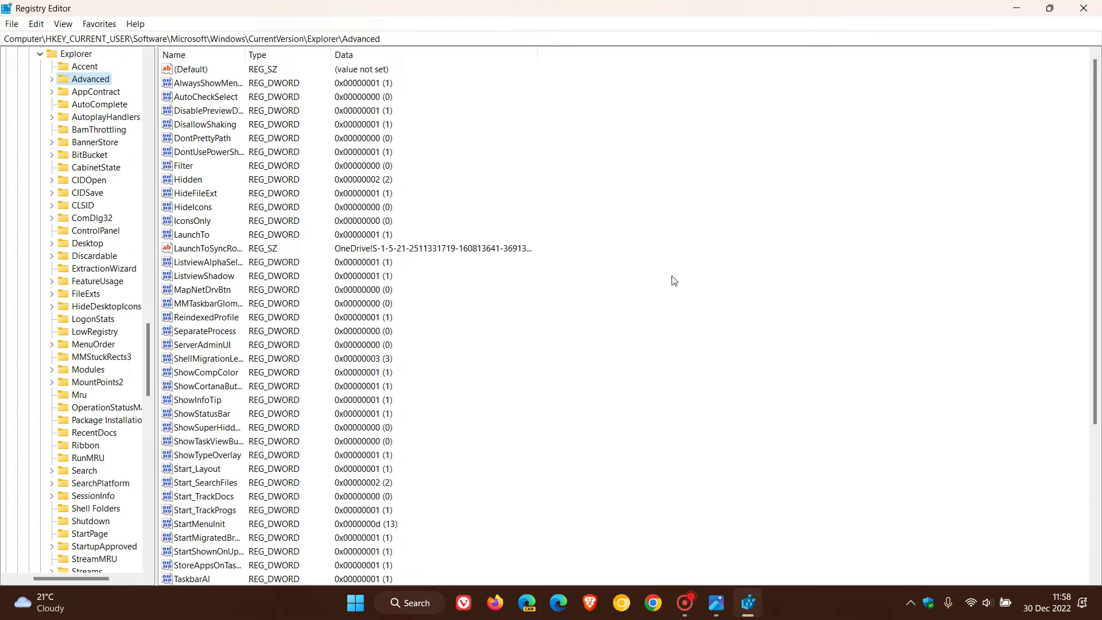
{"action": "scroll", "coordinate": [674, 281], "scroll_direction": "down", "scroll_amount": 3}
{"action": "scroll", "coordinate": [674, 281], "scroll_direction": "down", "scroll_amount": 2}
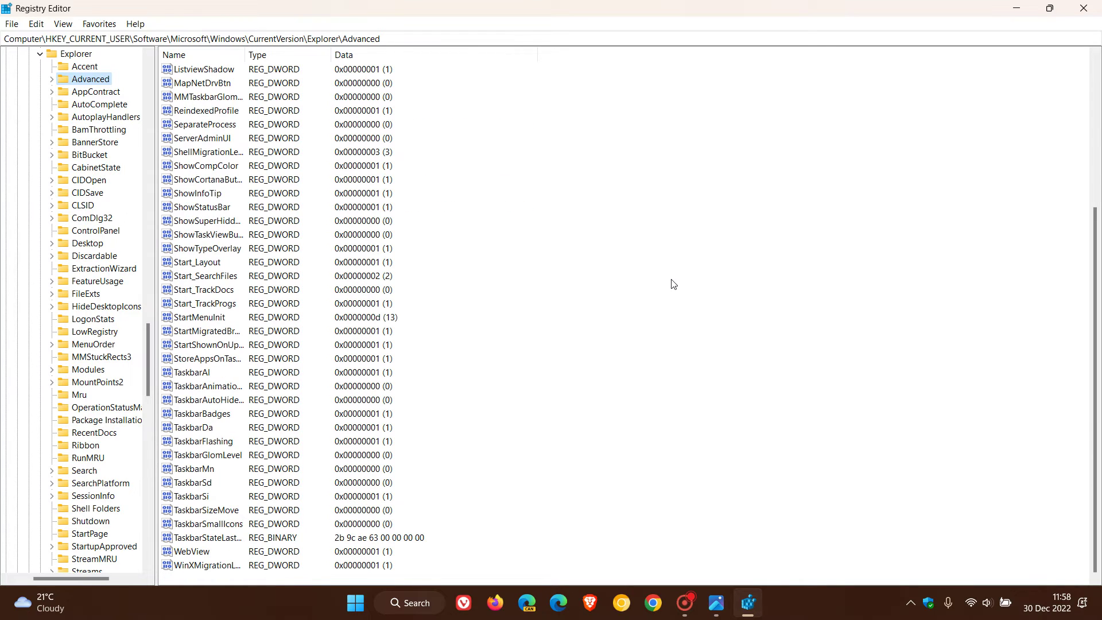
{"action": "left_click", "coordinate": [204, 502]}
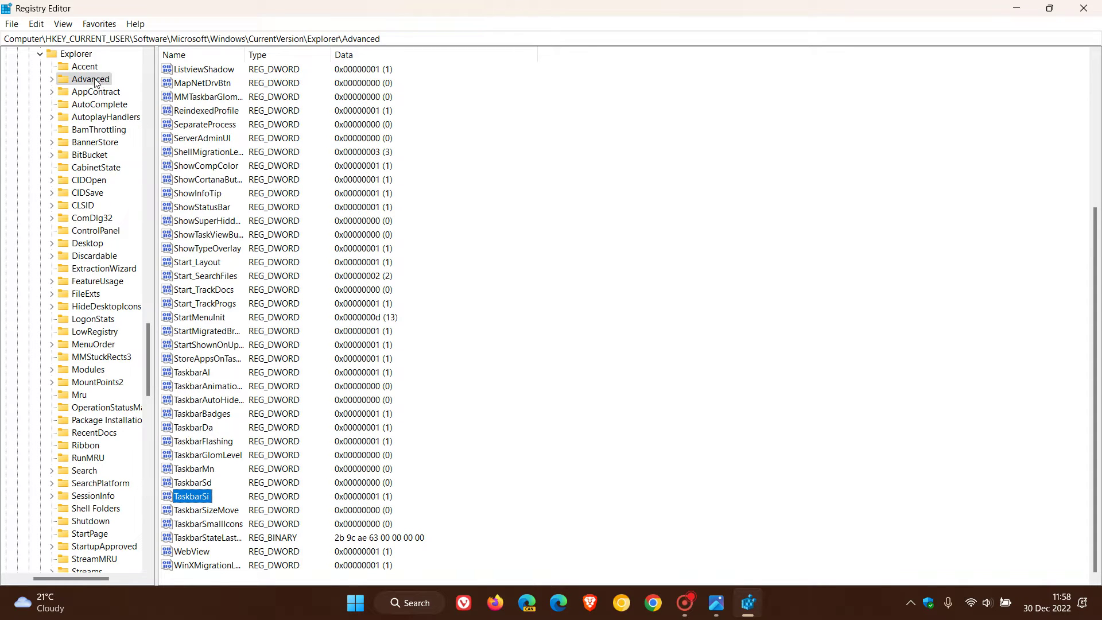
{"action": "right_click", "coordinate": [95, 82]}
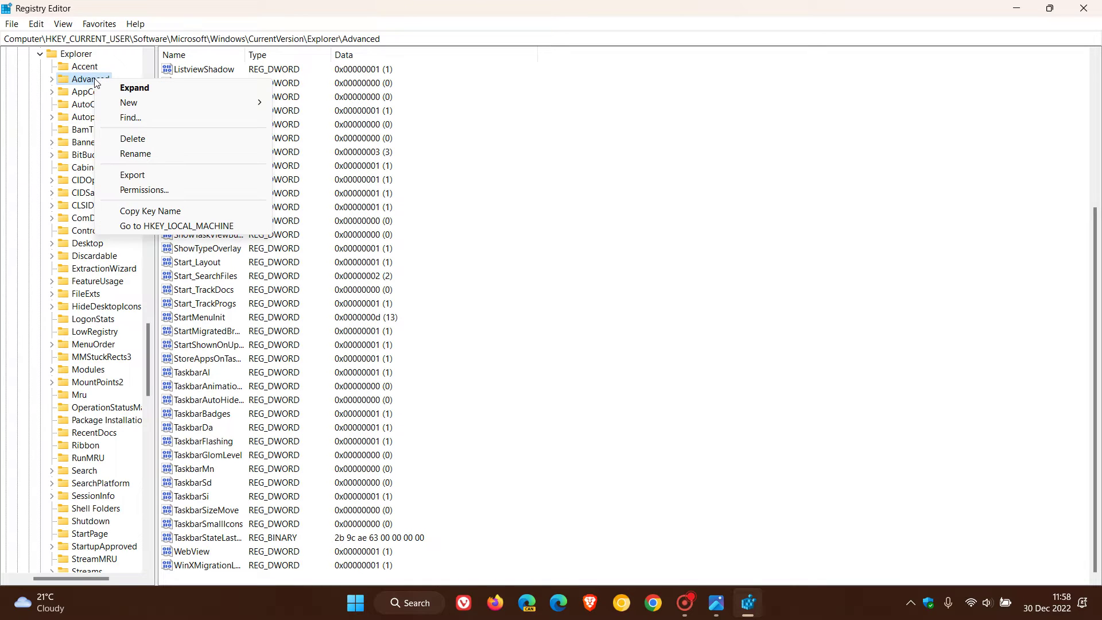
{"action": "mouse_move", "coordinate": [162, 104]}
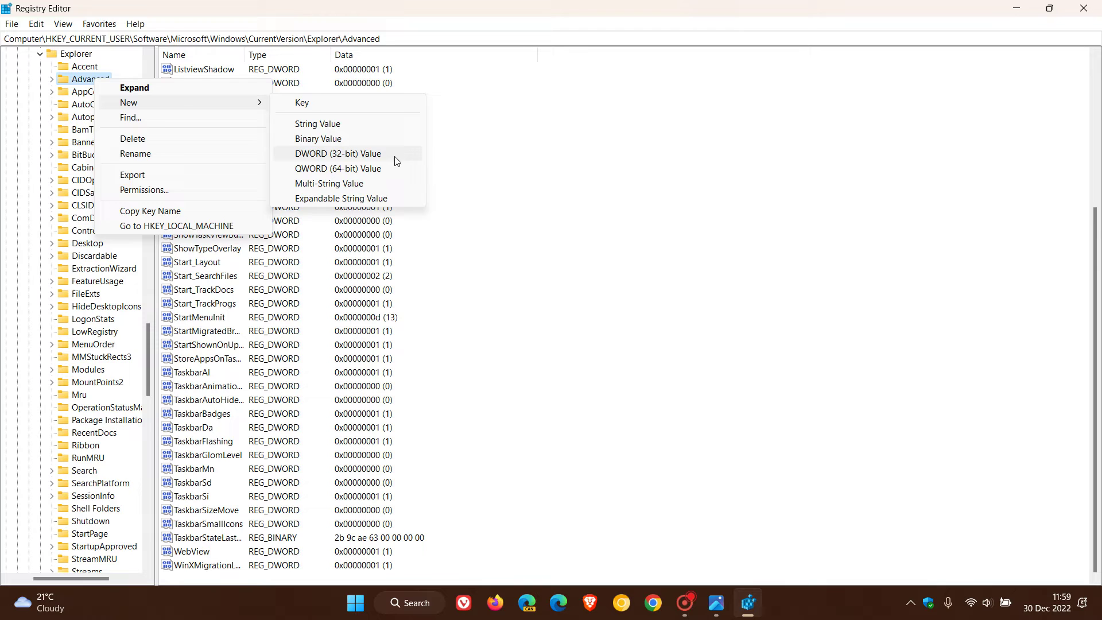
{"action": "left_click", "coordinate": [611, 221]}
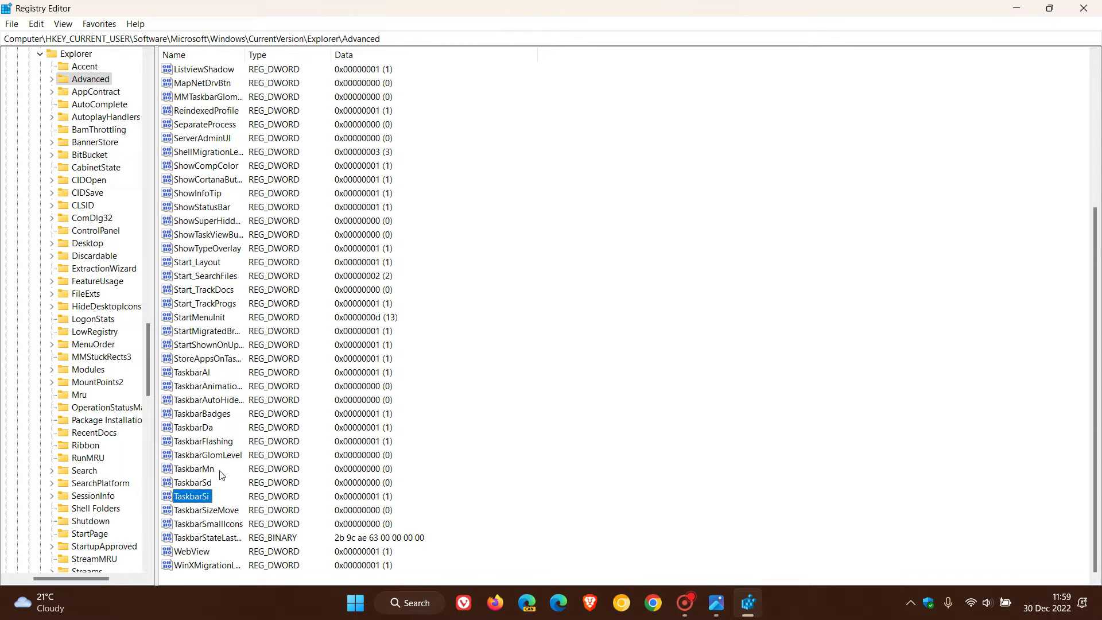
Change the TaskbarSi DWORD's value data to 2 for a large taskbar
{"action": "key", "text": "Return"}
{"action": "double_click", "coordinate": [198, 498]}
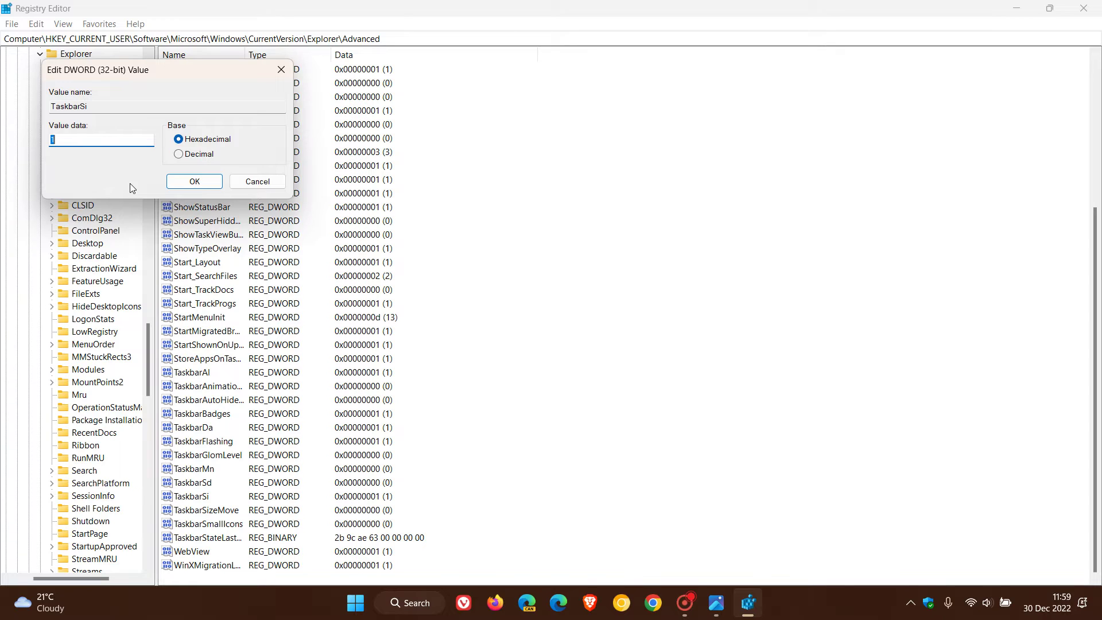
{"action": "type", "text": "2"}
{"action": "left_click", "coordinate": [187, 182]}
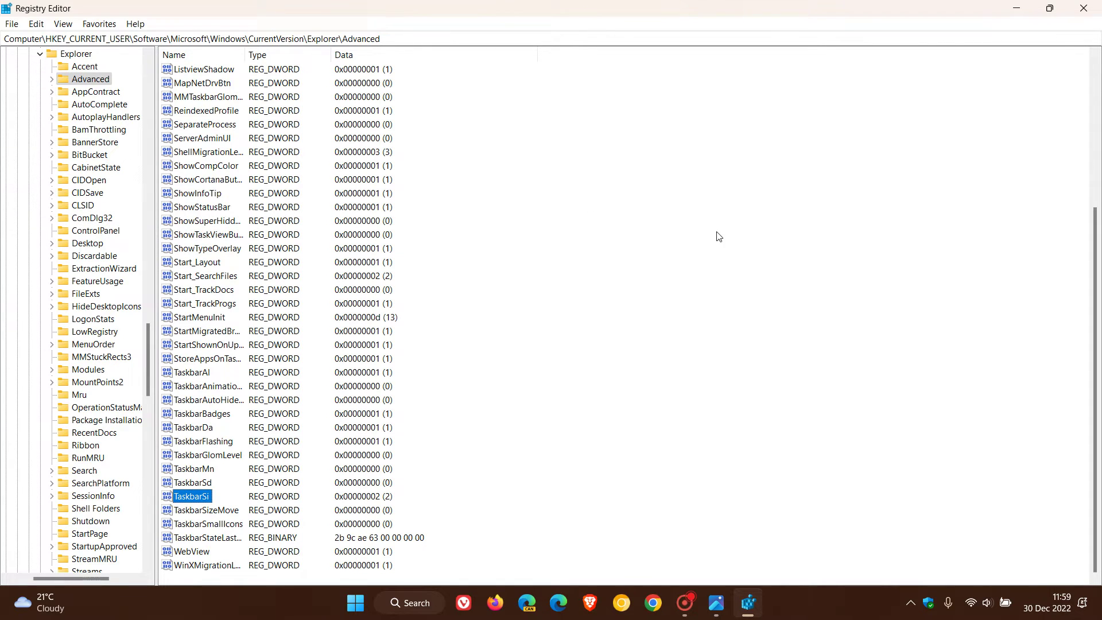
{"action": "left_click", "coordinate": [1014, 12]}
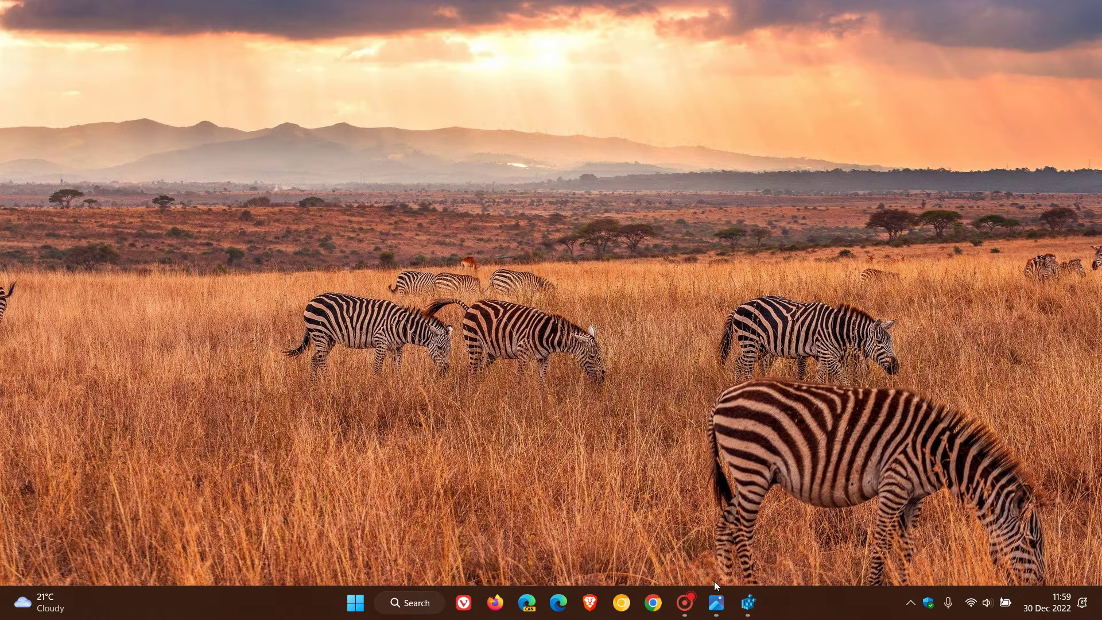
{"action": "left_click", "coordinate": [718, 615]}
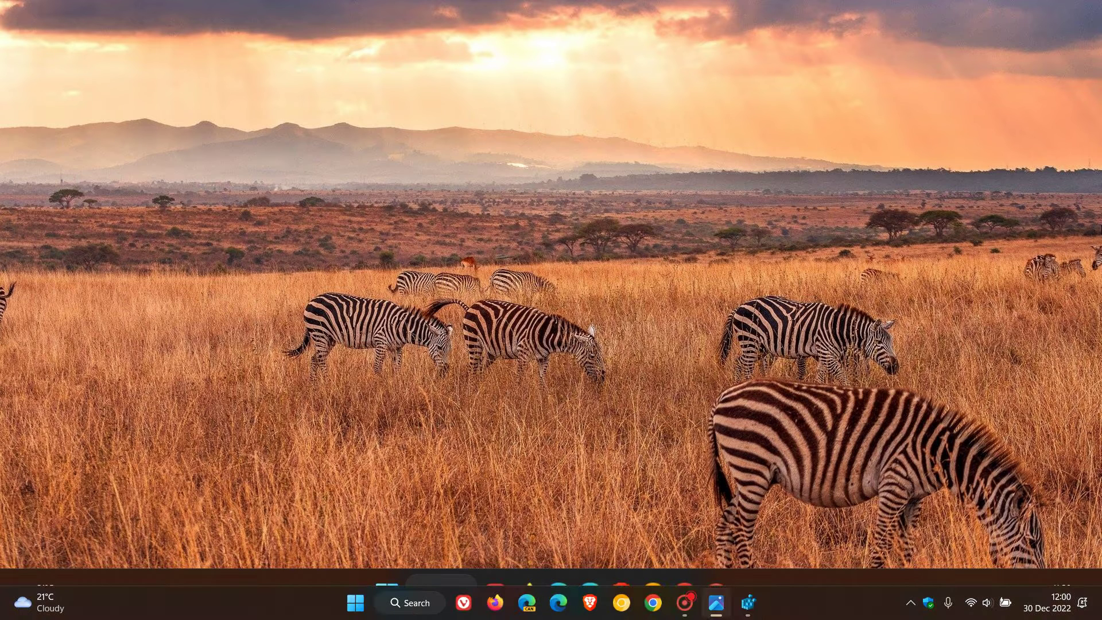
{"action": "left_click", "coordinate": [747, 603]}
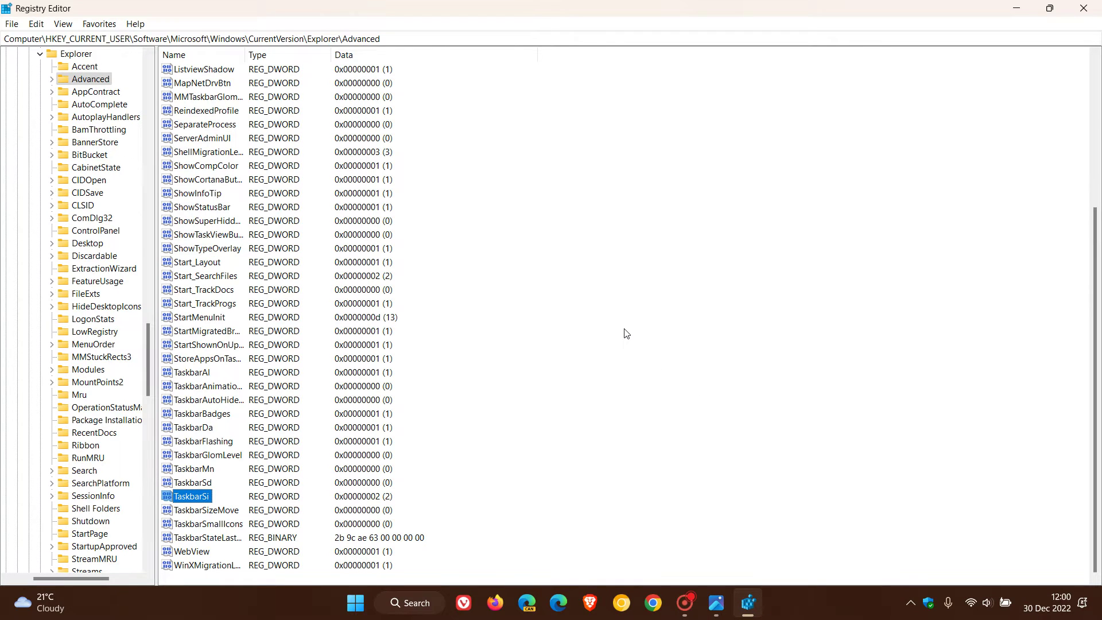
Save TaskbarSi as 0 and minimize Registry Editor to view the small taskbar
{"action": "double_click", "coordinate": [205, 498]}
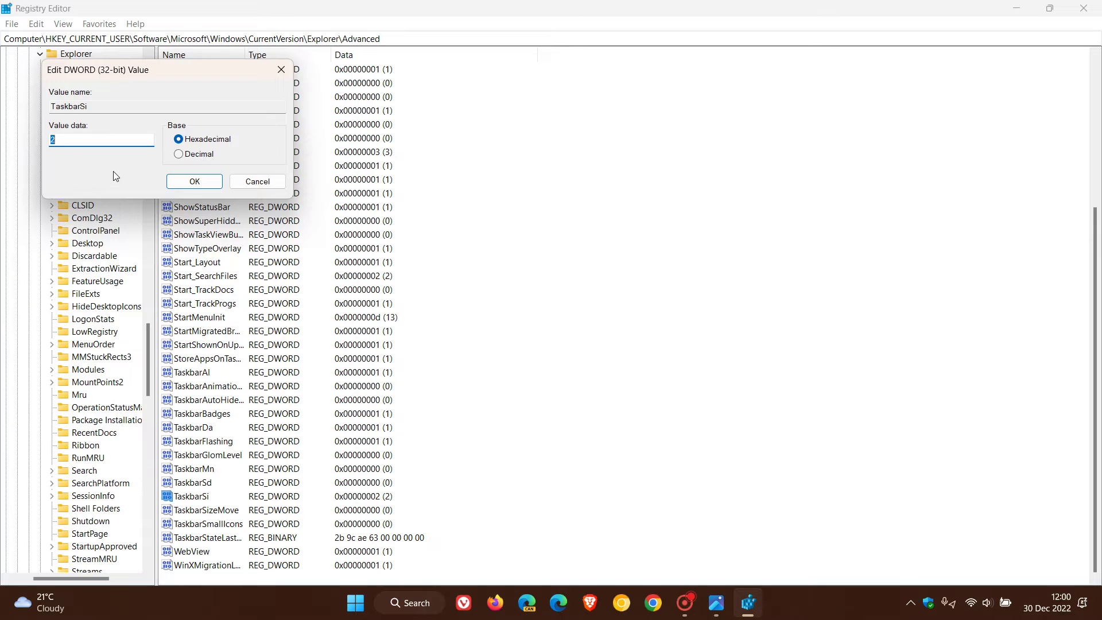
{"action": "type", "text": "0"}
{"action": "left_click", "coordinate": [194, 182]}
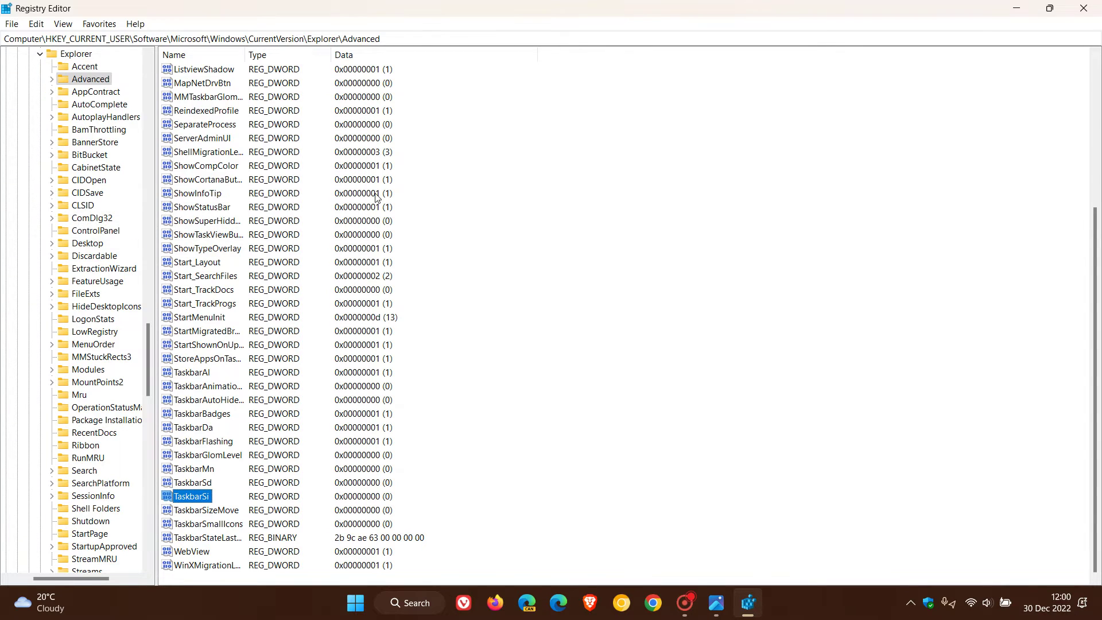
{"action": "left_click", "coordinate": [1019, 6]}
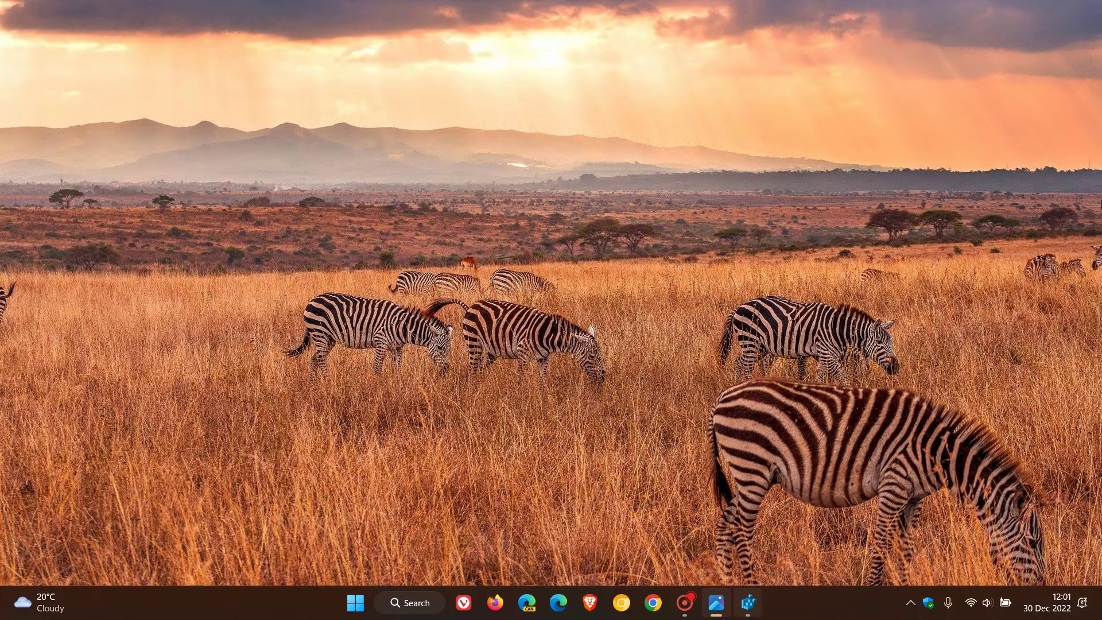
Bring Registry Editor back, save TaskbarSi as 1 (default), and minimize the editor
{"action": "mouse_move", "coordinate": [748, 613]}
{"action": "left_click", "coordinate": [715, 602]}
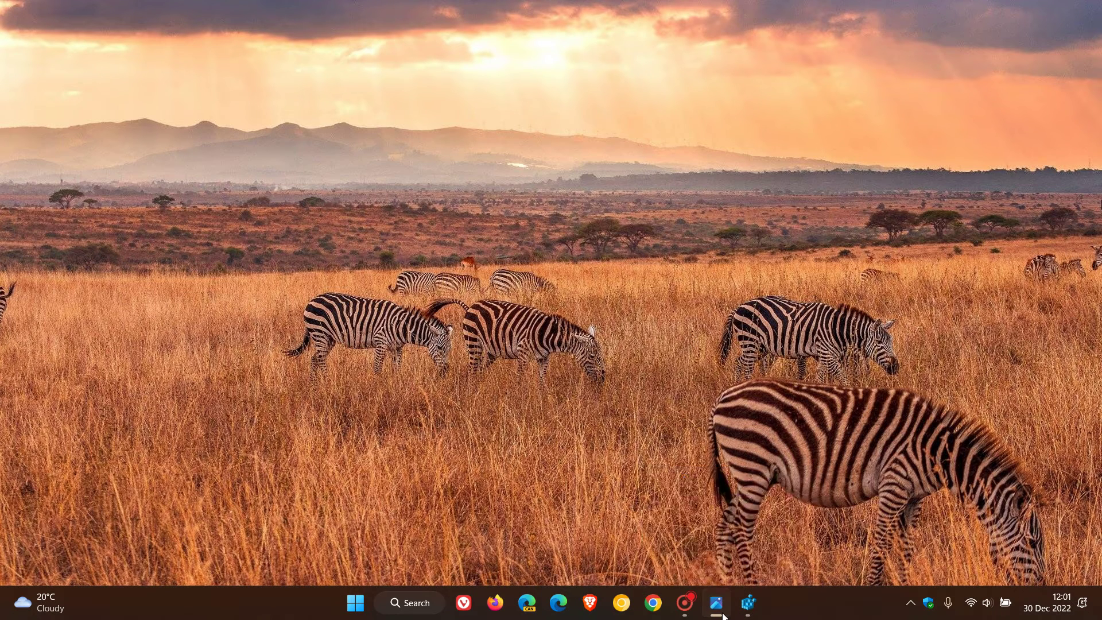
{"action": "left_click", "coordinate": [756, 613]}
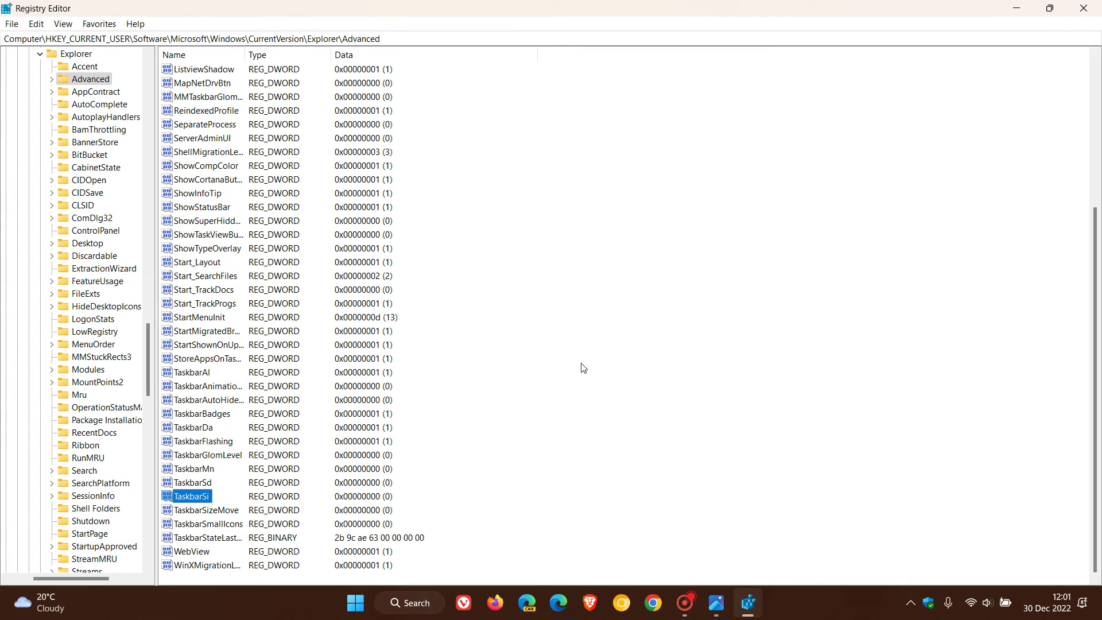
{"action": "double_click", "coordinate": [194, 497]}
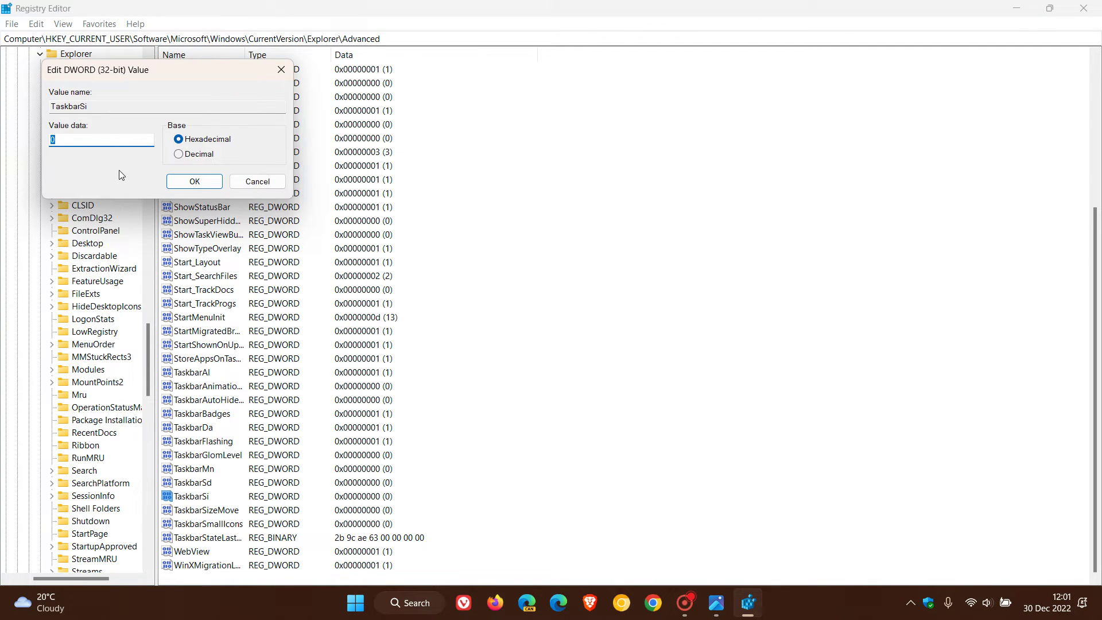
{"action": "type", "text": "1"}
{"action": "left_click", "coordinate": [196, 182]}
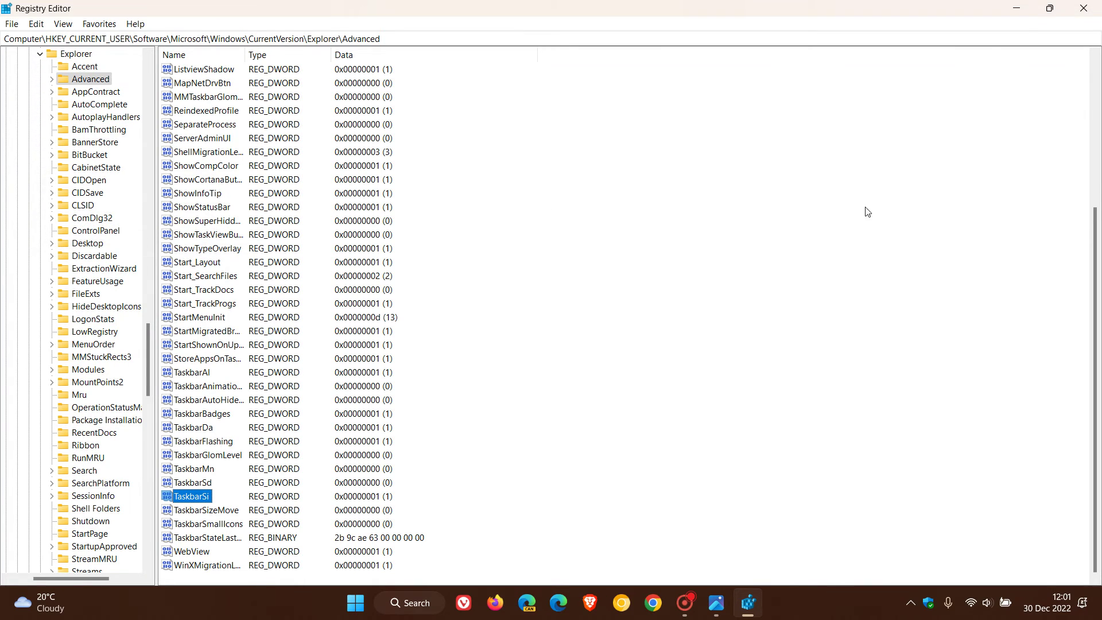
{"action": "left_click", "coordinate": [1016, 10]}
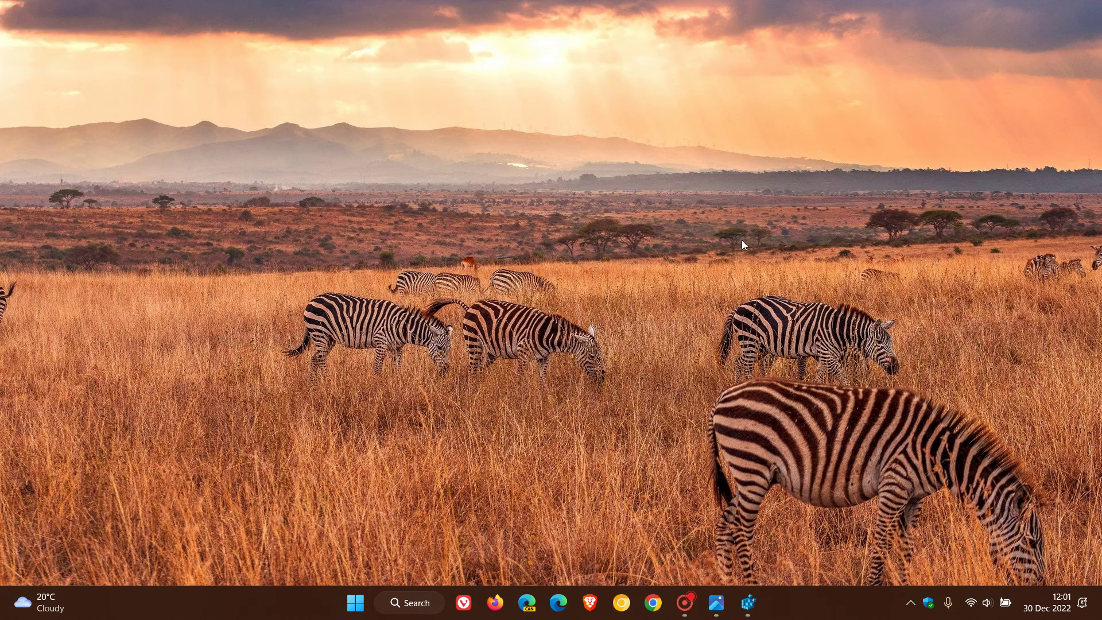